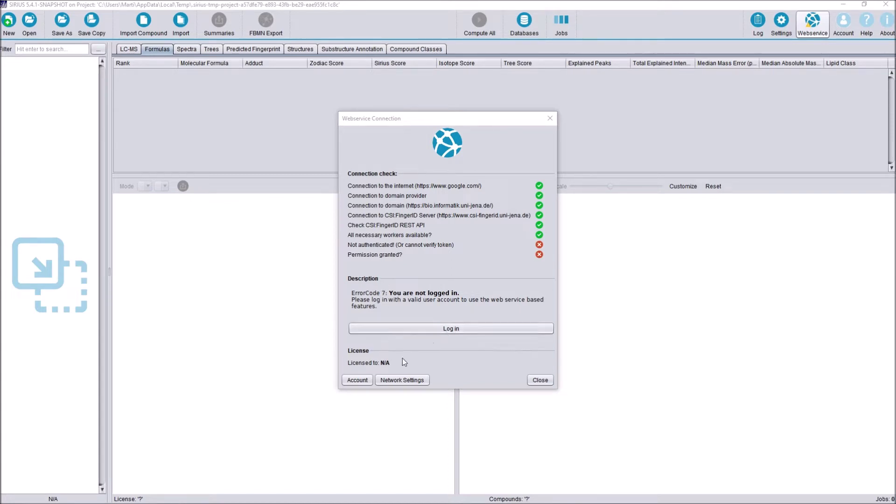
Bring up the web-service login form from the Webservice Connection dialog
click(432, 326)
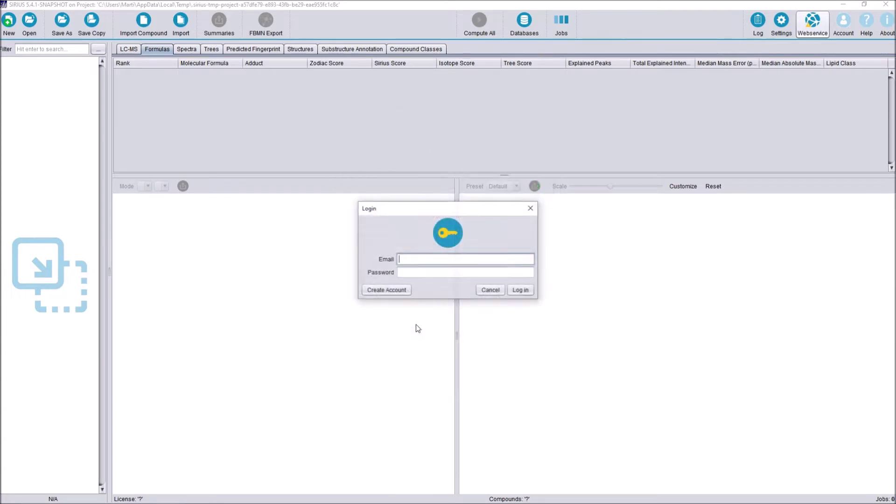
Sign up for a new SIRIUS web-service account with an e-mail address and password
click(379, 290)
click(438, 206)
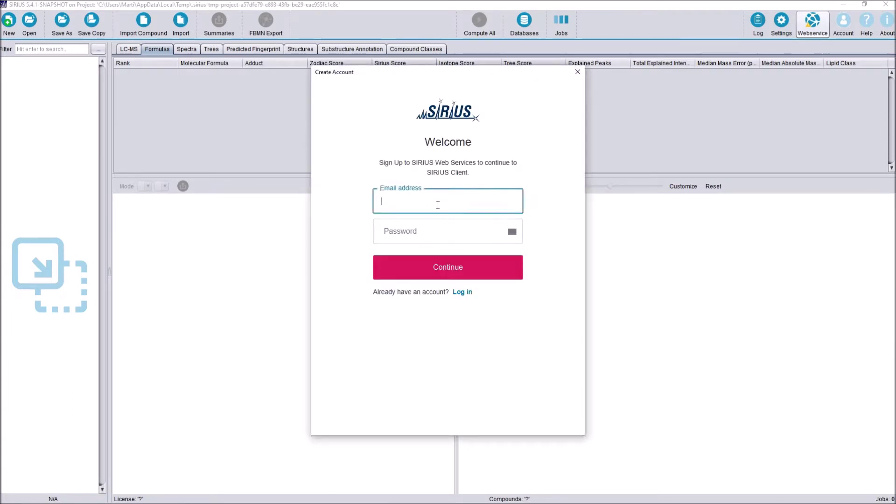
key(ctrl+v)
key(Tab)
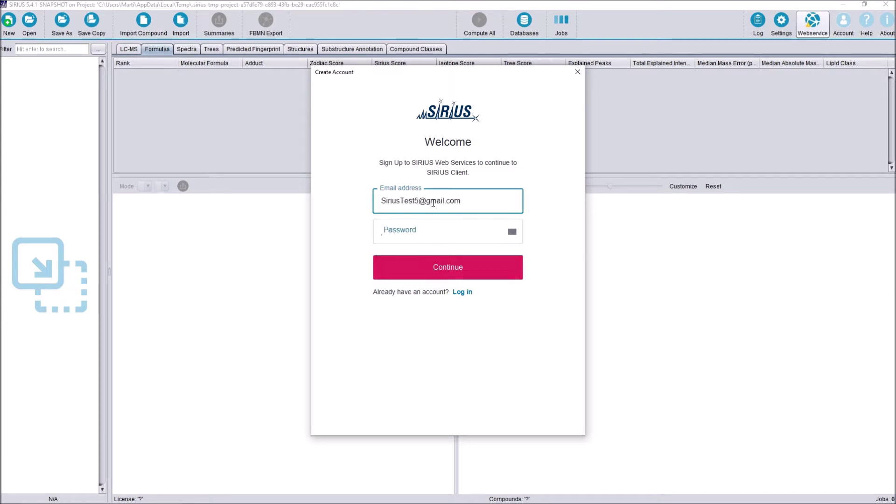
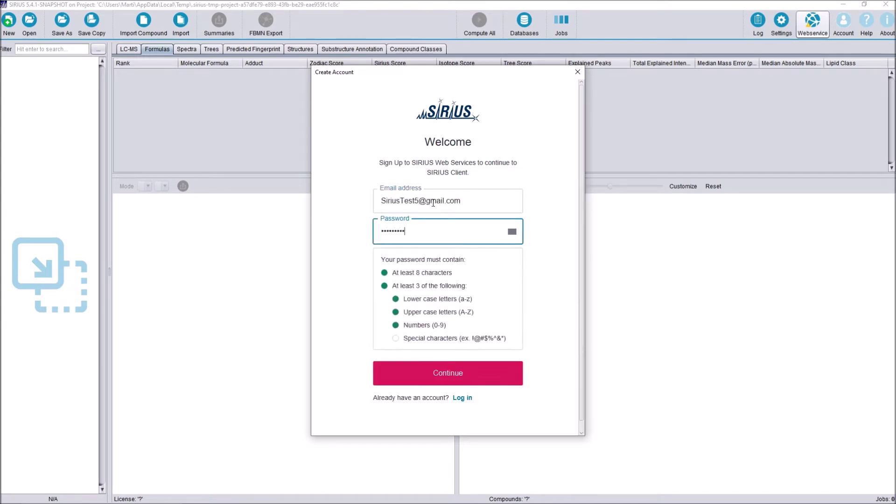
click(438, 377)
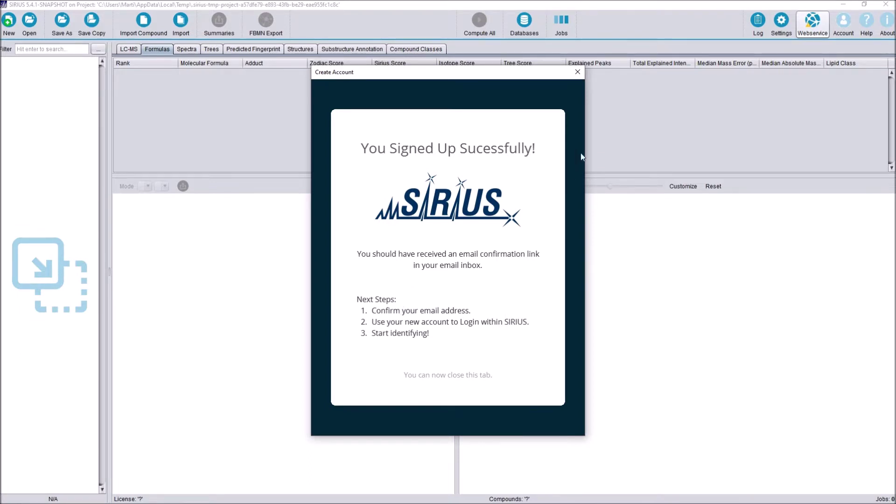
Log in with the account e-mail and password, then recheck the web-service connection
click(578, 73)
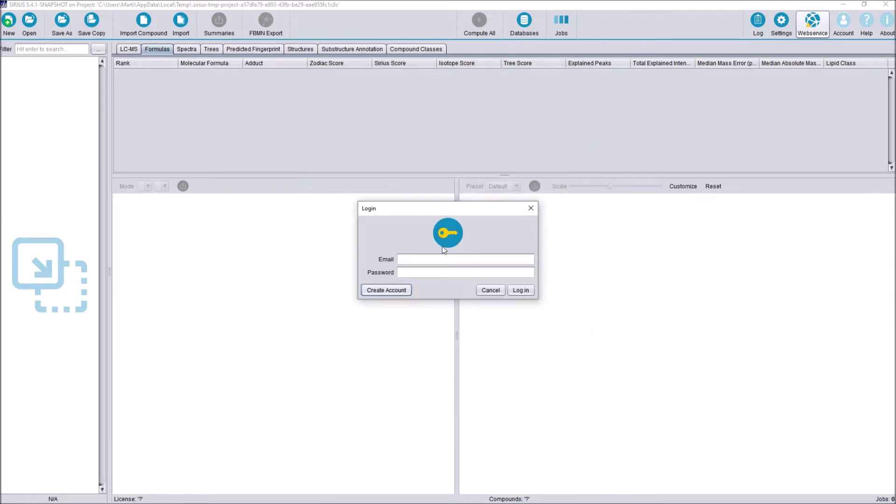
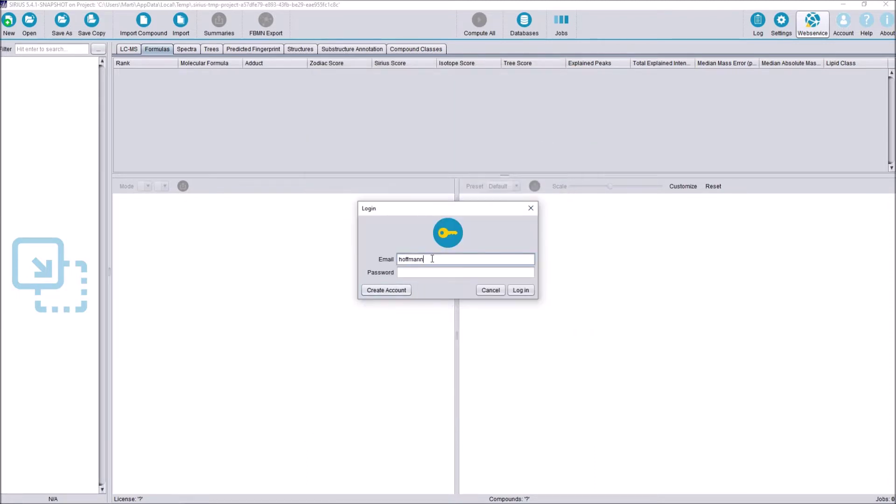
key(Tab)
text(**********)
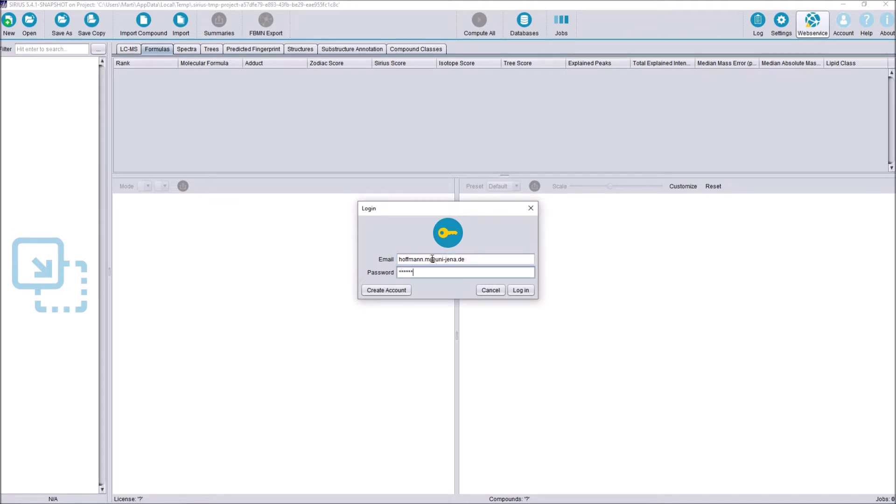
key(Return)
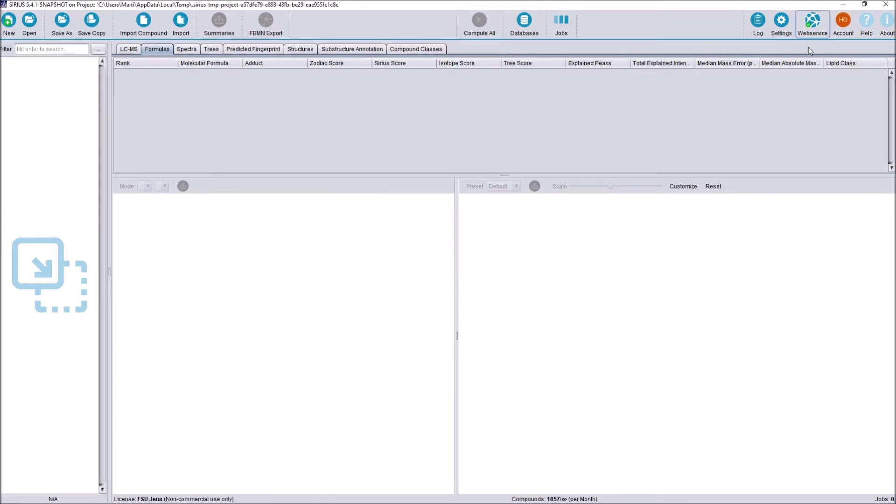
click(816, 24)
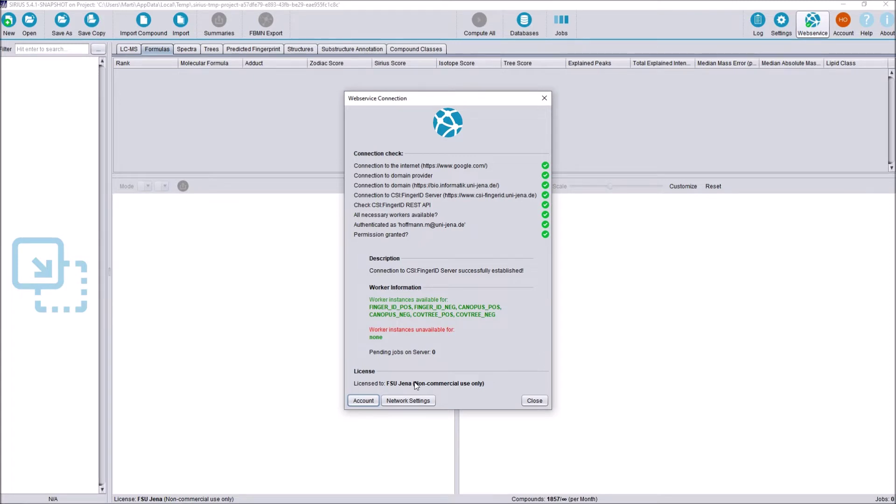
Review the logged-in account details and close them
click(363, 400)
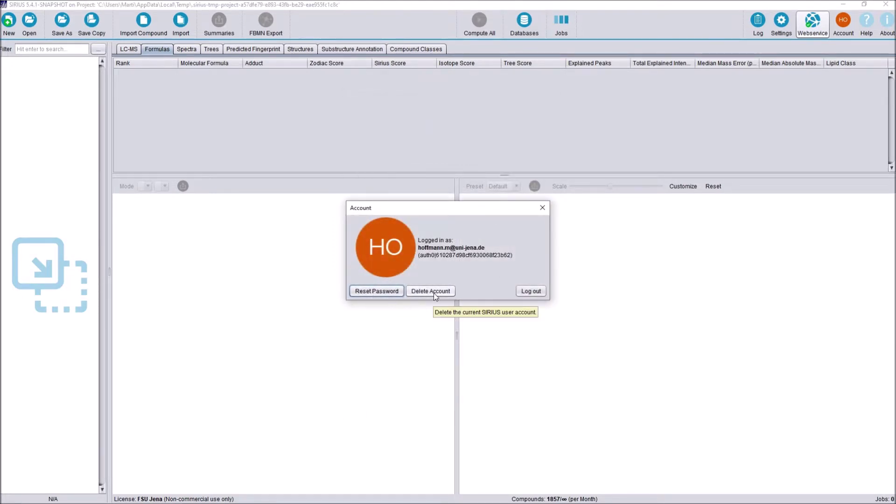
key(Escape)
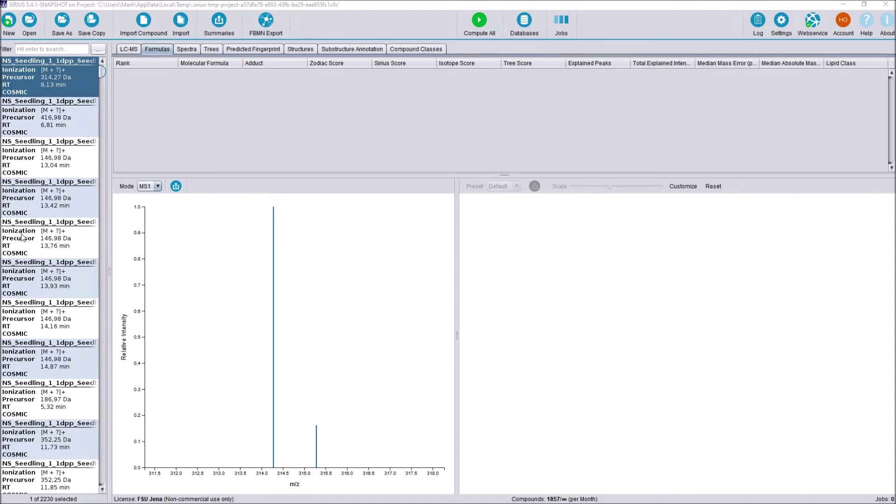
click(99, 50)
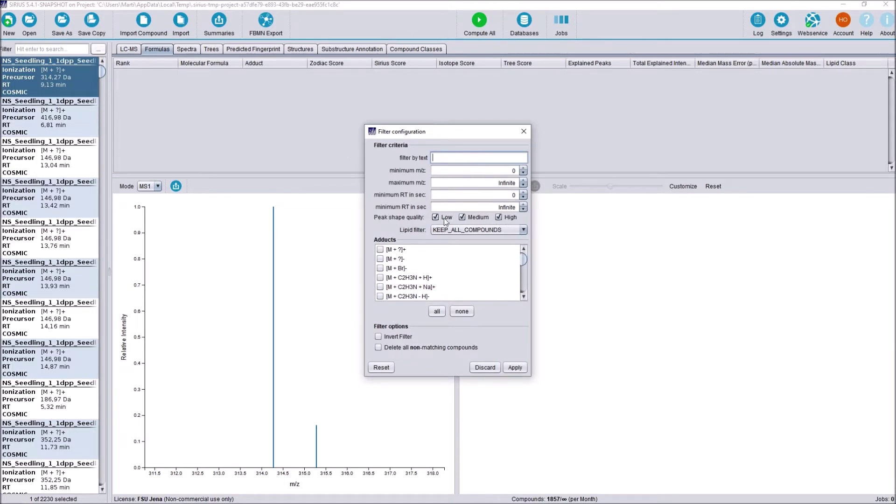
click(464, 231)
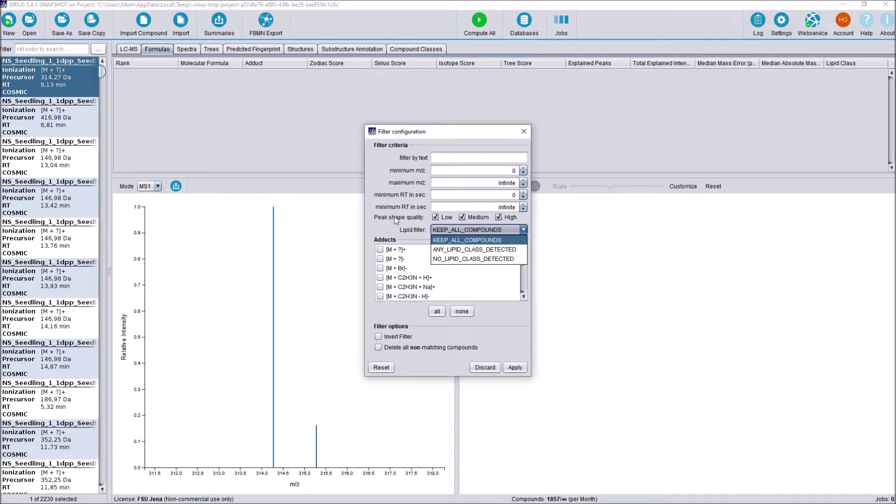
click(421, 217)
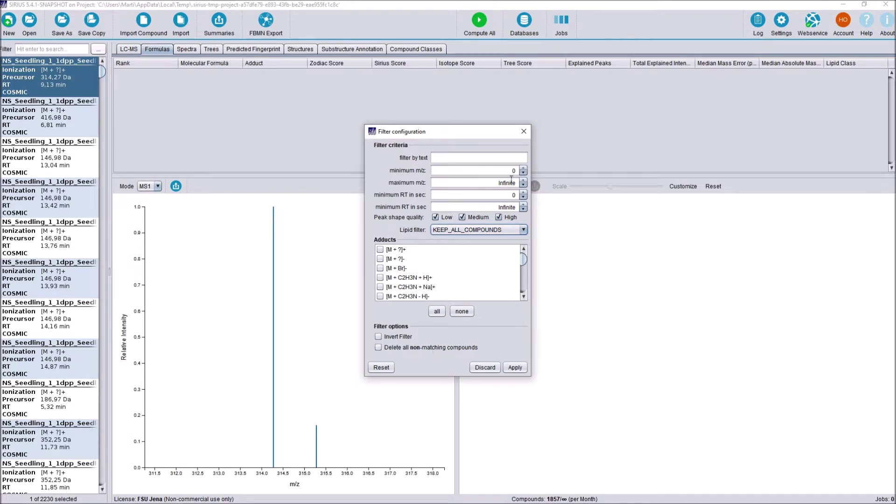
click(524, 132)
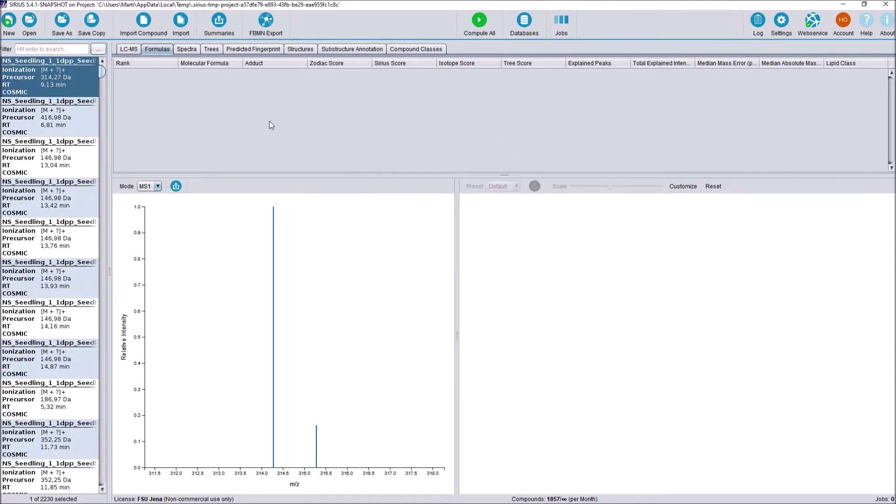
click(220, 29)
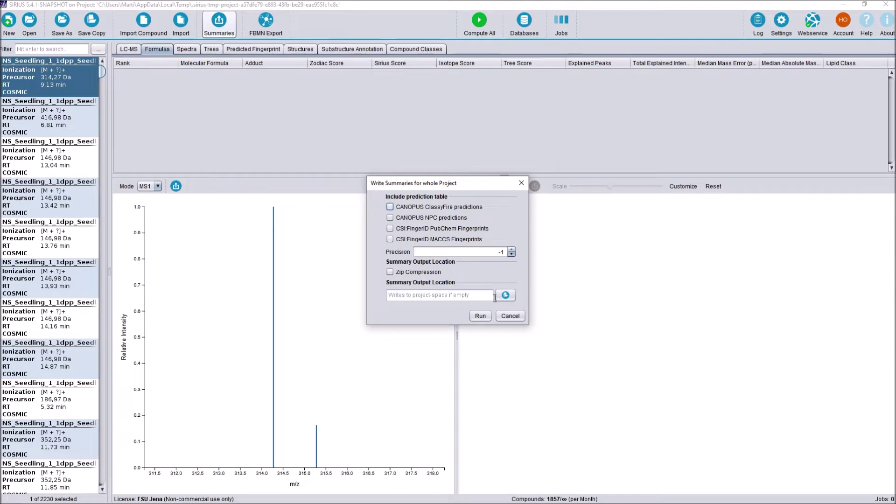
click(522, 182)
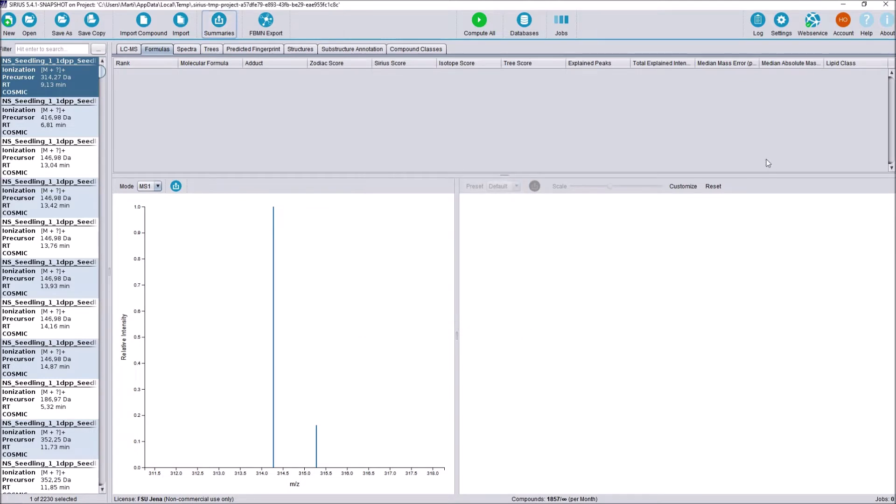
click(782, 21)
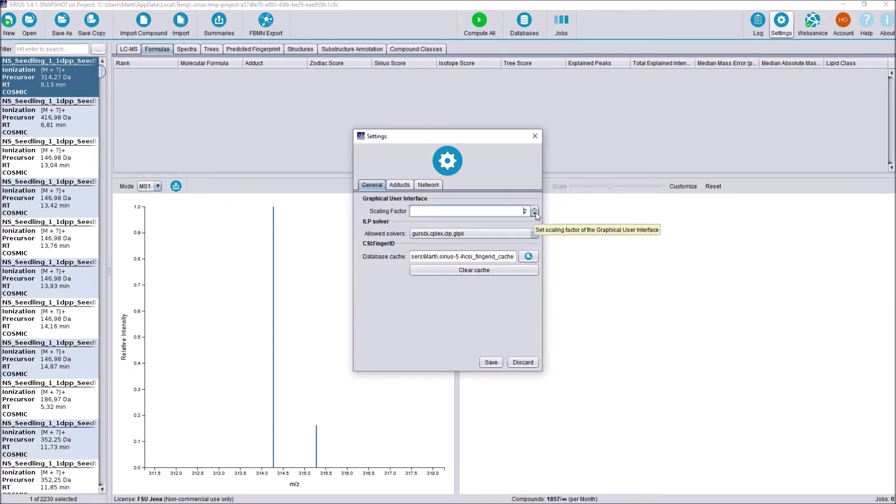
click(535, 214)
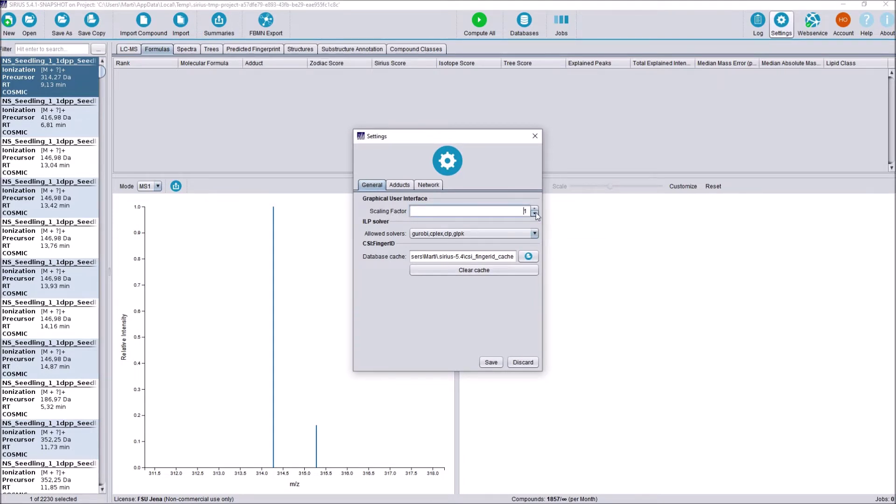
click(529, 141)
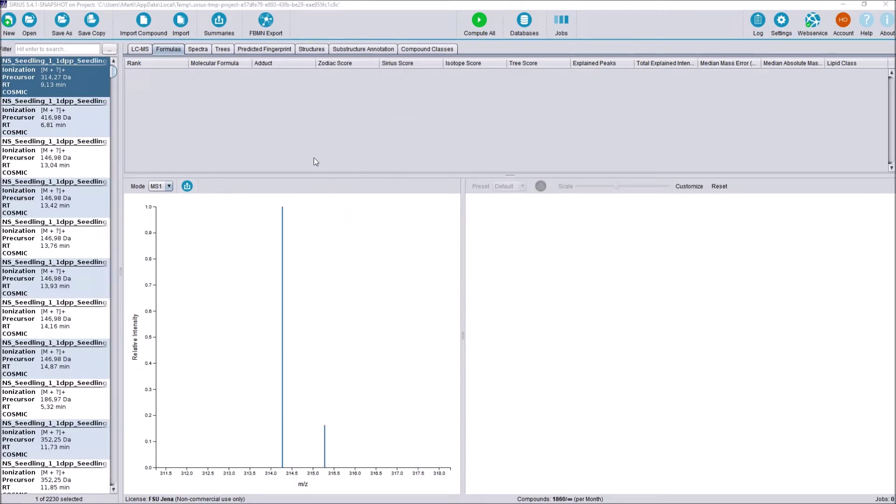
click(140, 50)
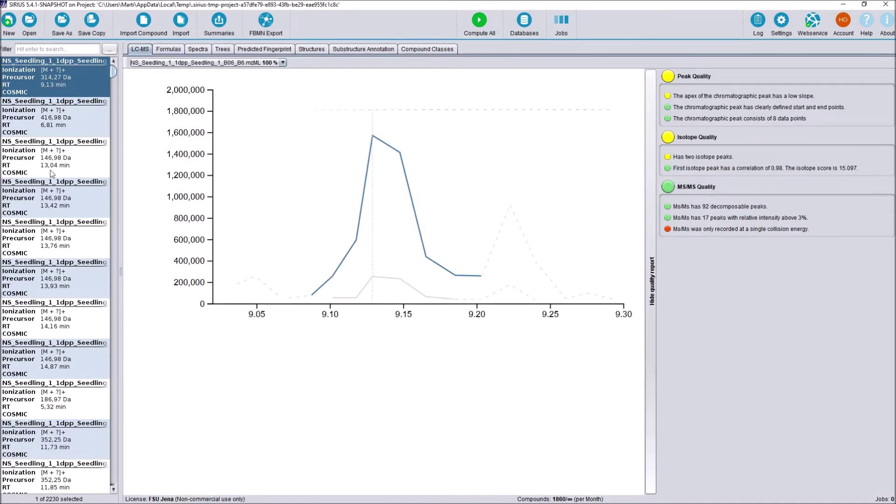
Select the compound eluting at 3.03 min and bring up the Compute All settings
scroll(51, 173, down, 6)
click(73, 424)
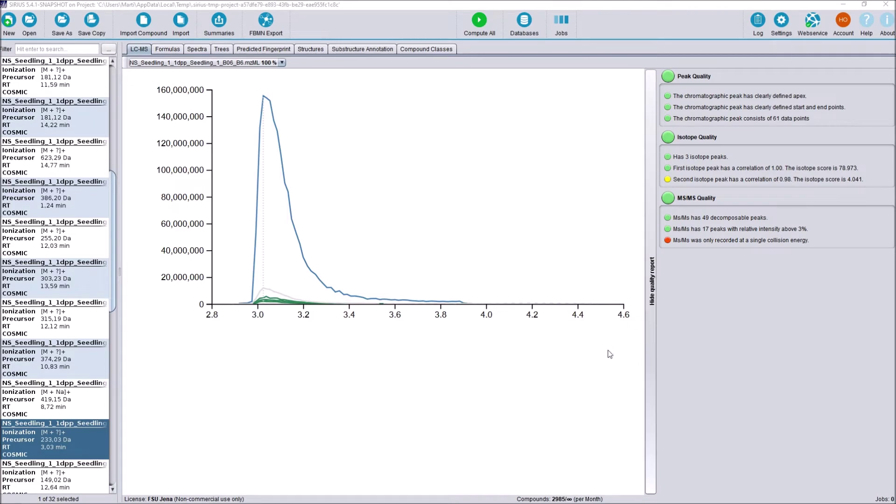
click(478, 27)
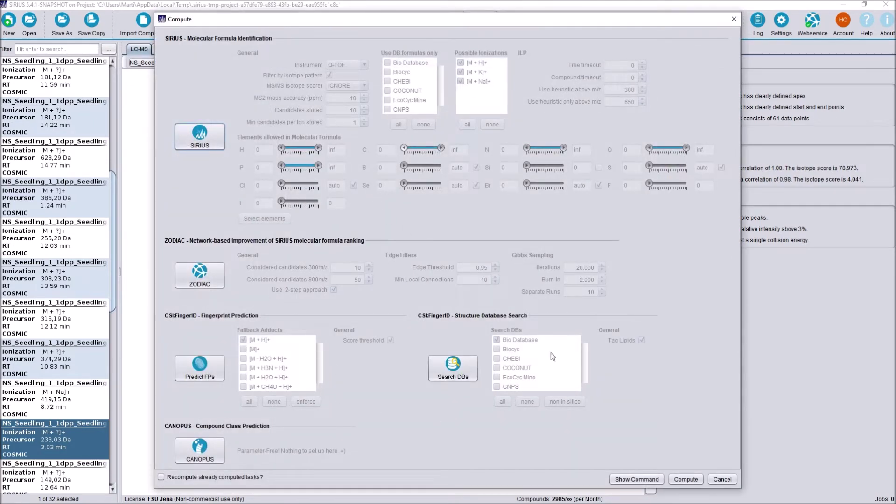
Enable SIRIUS formula identification and CSI:FingerID fingerprint prediction
click(208, 144)
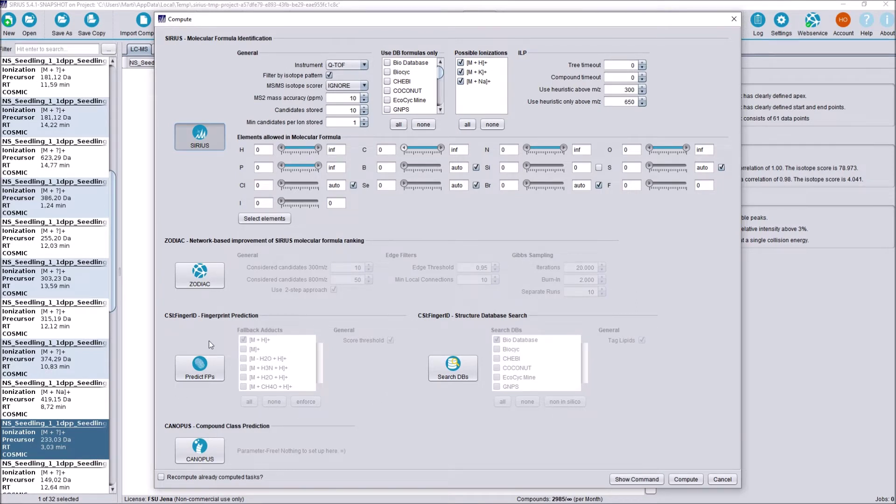
click(205, 361)
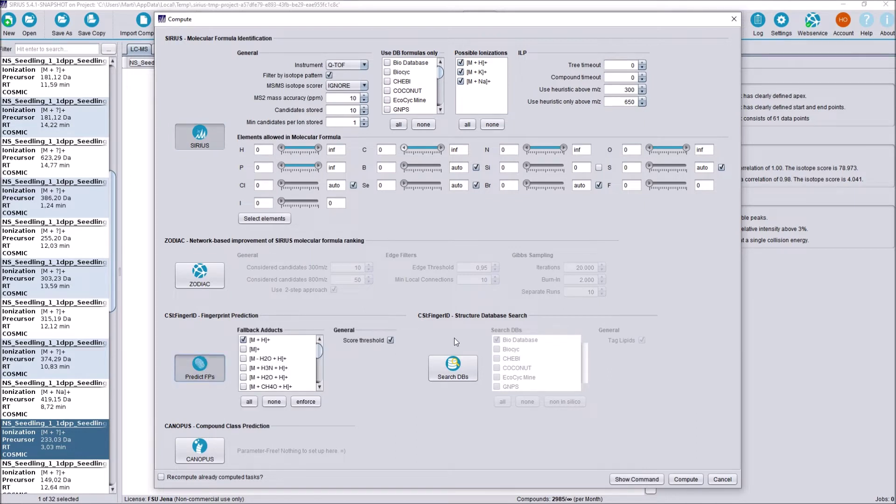
Enable structure database search, adding Biocyc and CHEBI to the searched databases
click(449, 361)
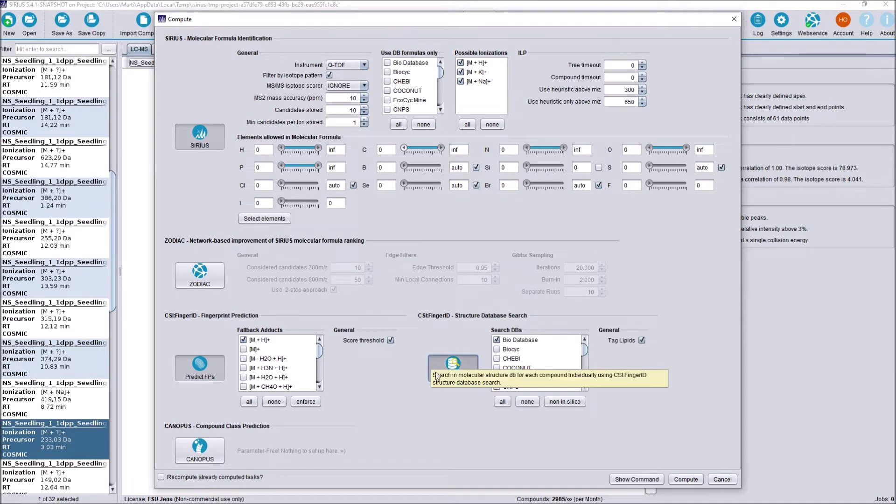
click(497, 348)
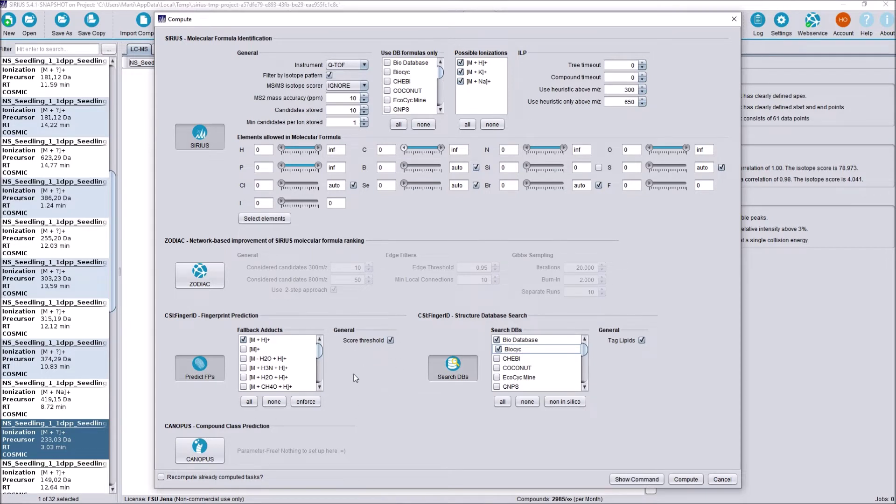
click(212, 378)
click(212, 378)
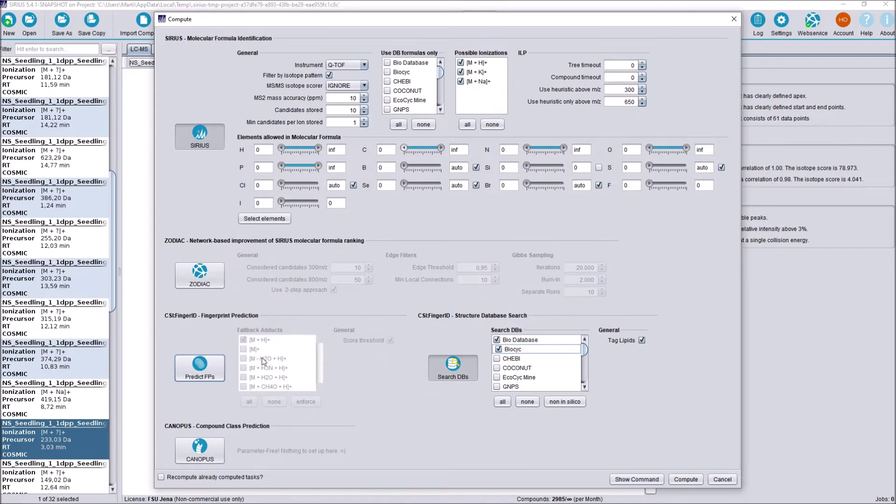
click(498, 358)
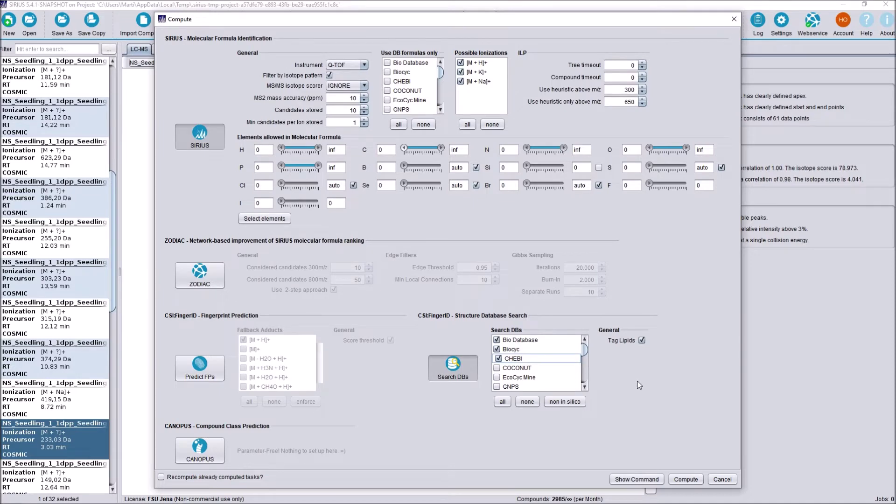
Turn on CANOPUS compound class prediction and start the computation
click(205, 455)
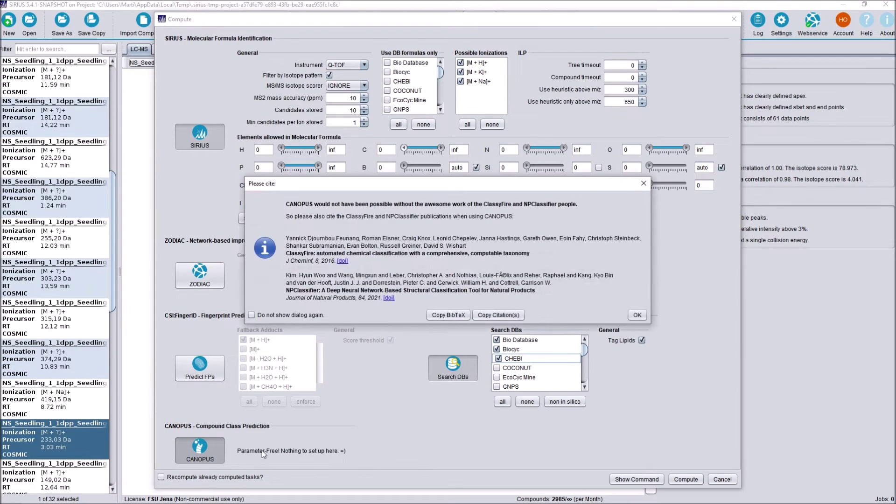
click(636, 314)
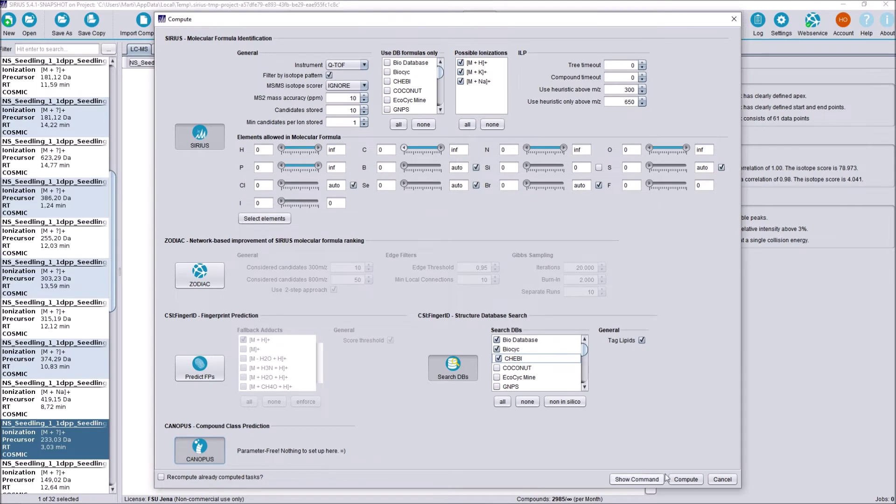
click(686, 479)
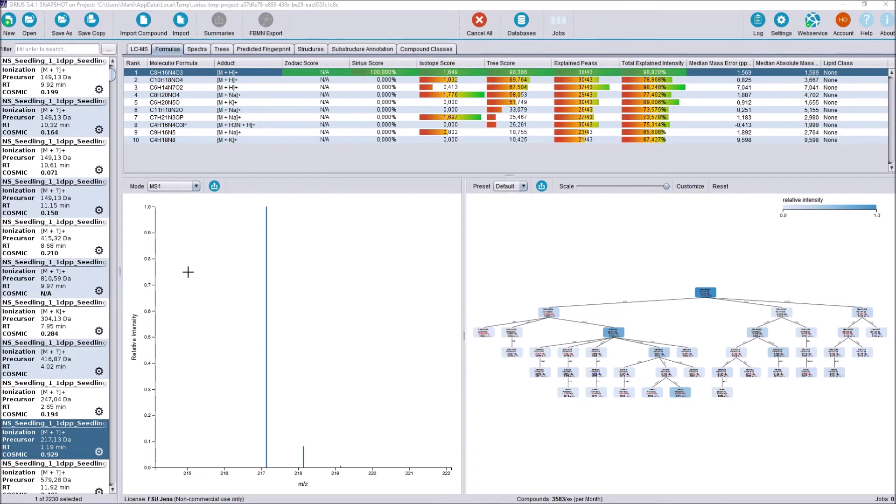
Switch the spectrum from MS1 mirror-plot to merged MS2, zooming into m/z 136–170 and back
click(193, 186)
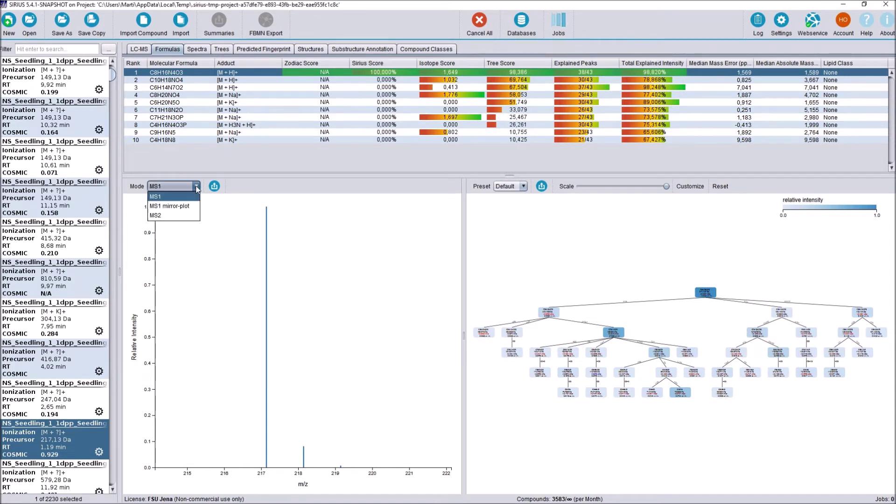
click(169, 206)
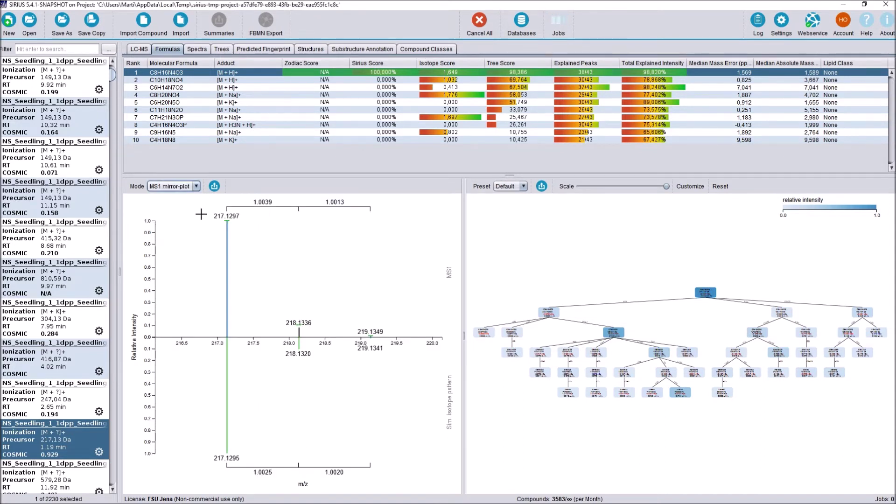
click(193, 186)
click(170, 216)
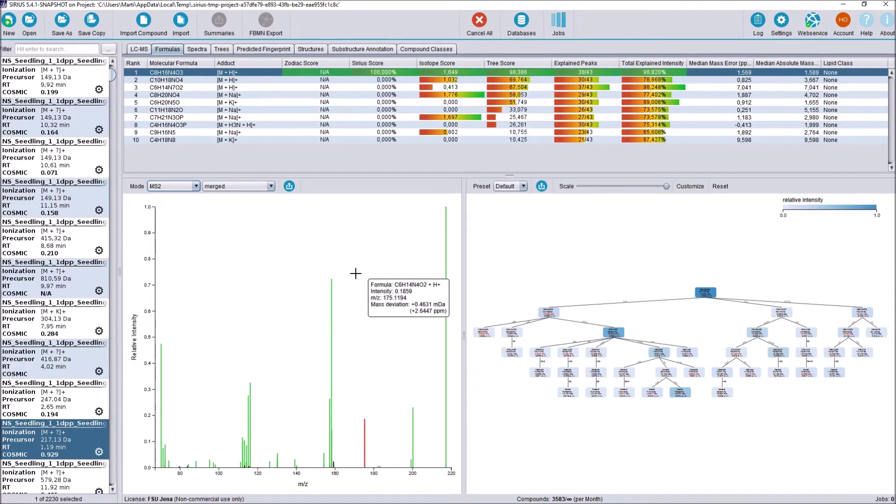
click(216, 187)
click(224, 201)
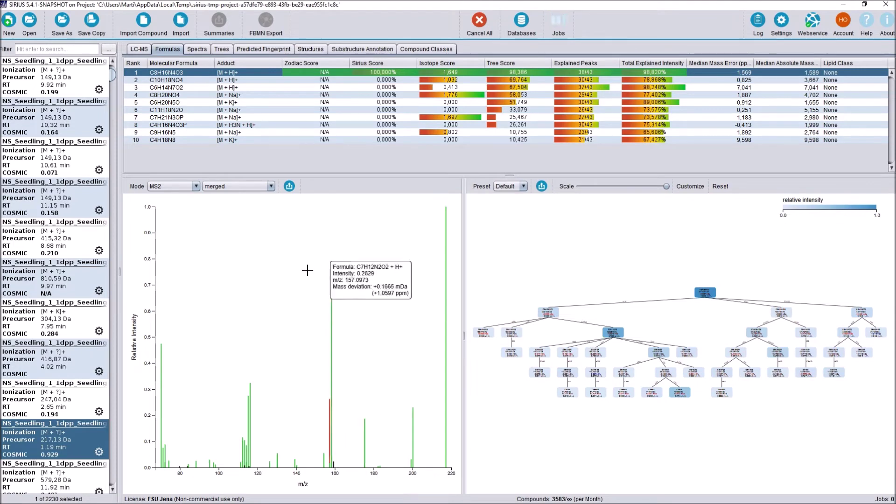
drag(289, 264, 355, 323)
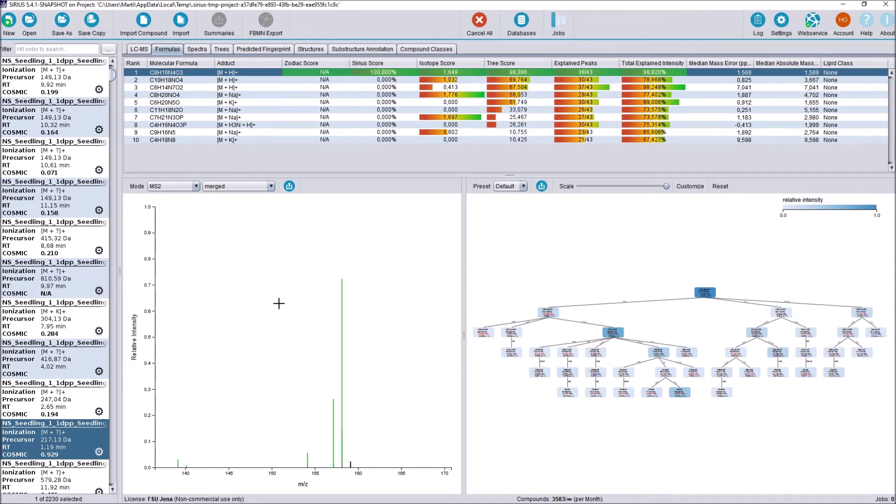
double_click(280, 307)
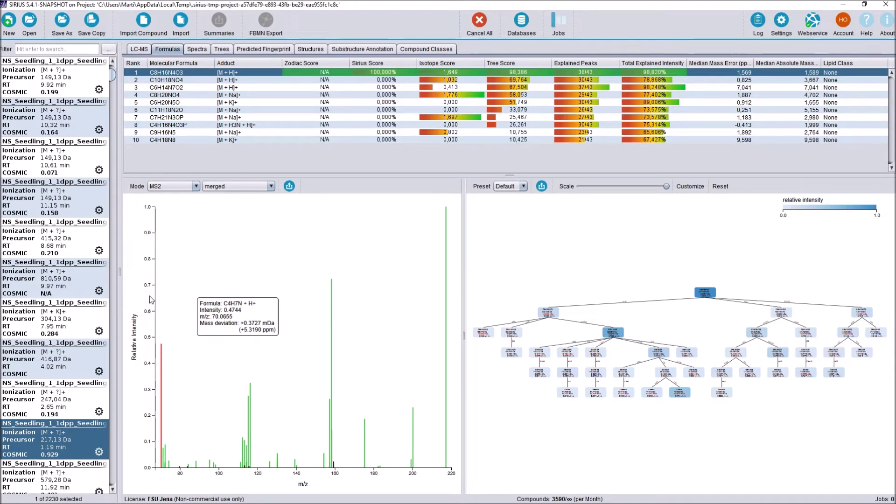
Browse the top formula's spectra, fragmentation tree and predicted fingerprint, then its candidate structures
scroll(150, 304, up, 1)
scroll(150, 304, up, 2)
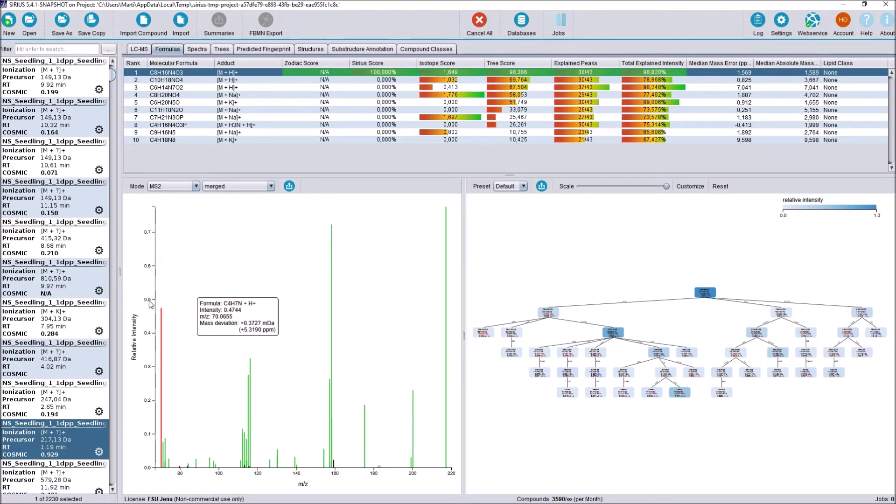
scroll(150, 302, down, 3)
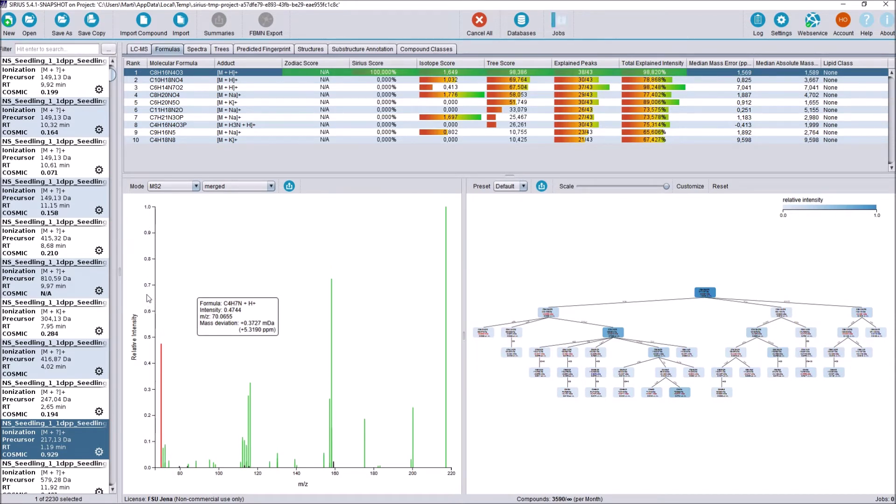
click(197, 49)
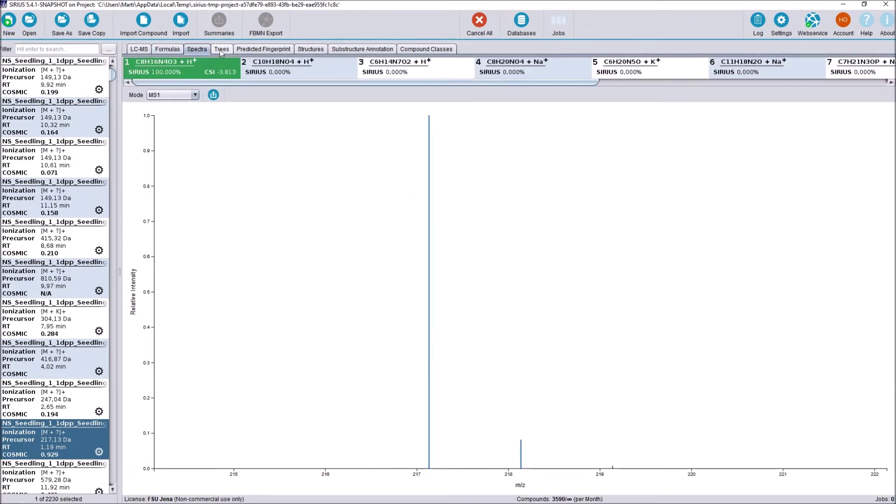
click(221, 49)
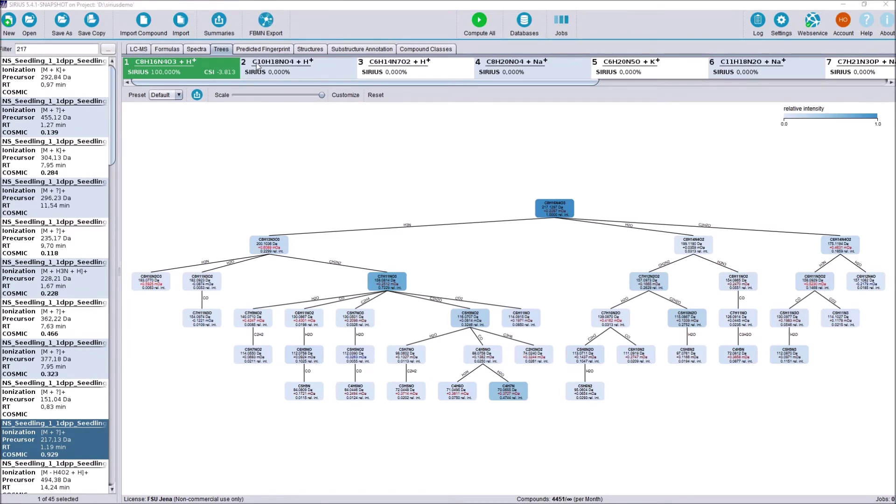
click(259, 50)
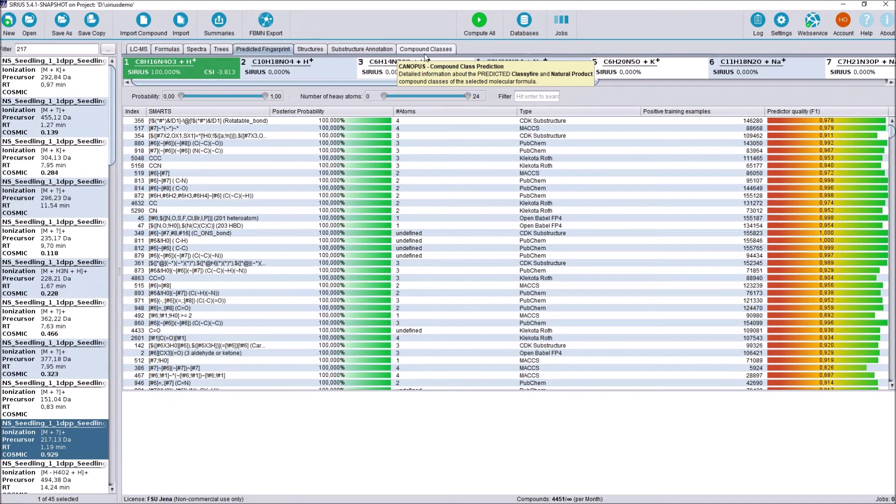
click(305, 50)
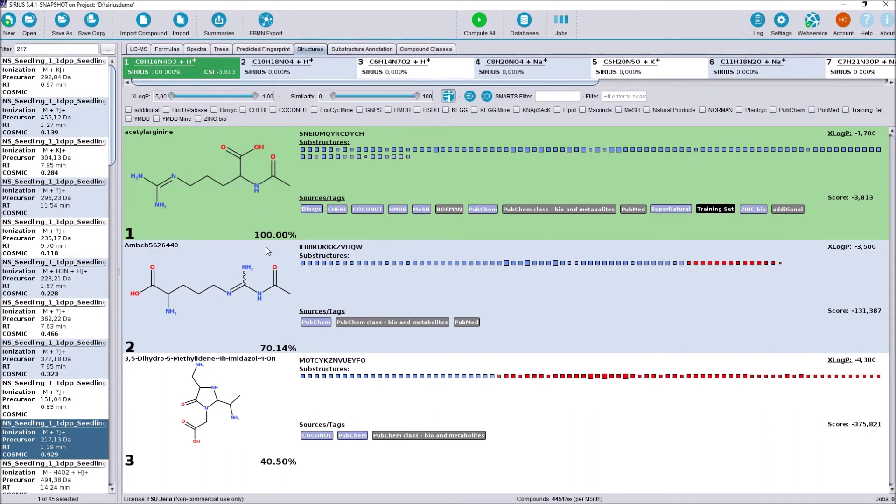
Highlight matching substructures on acetylarginine and the other two candidate structures
right_click(239, 173)
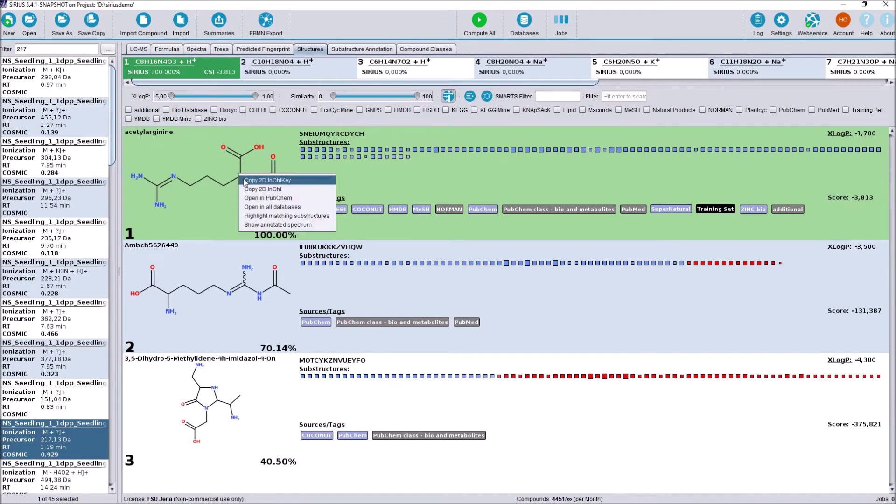
click(290, 217)
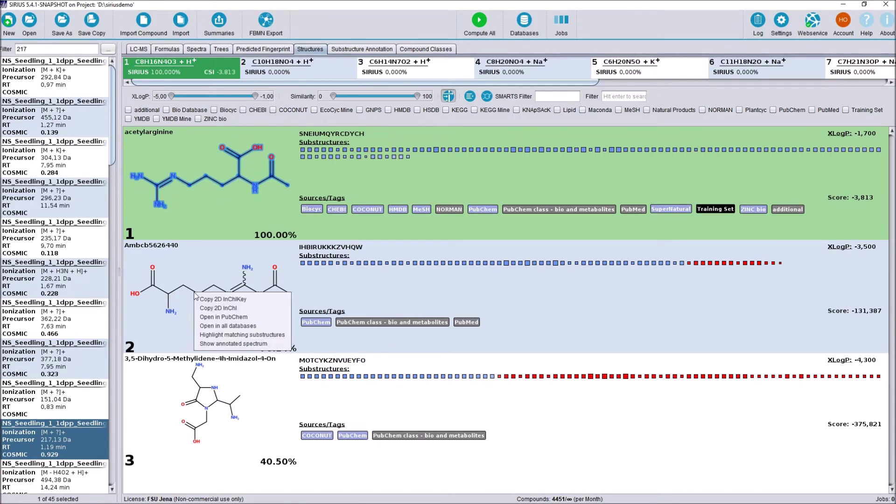
click(235, 334)
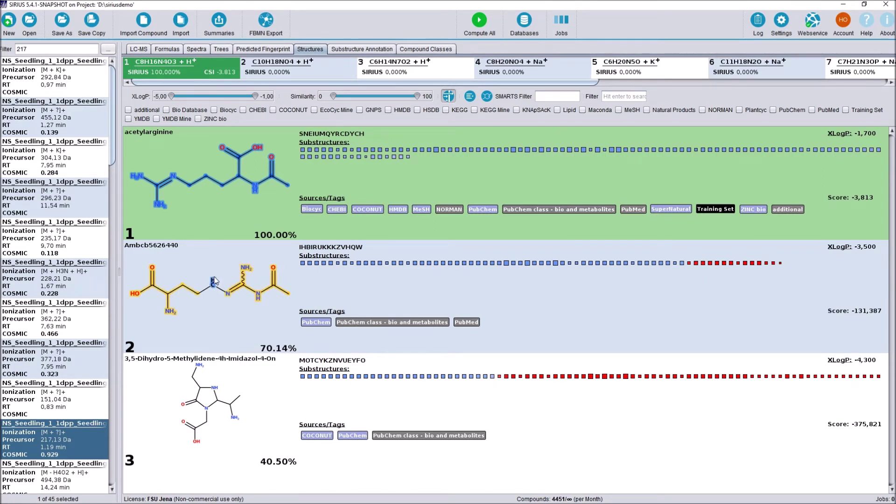
right_click(192, 388)
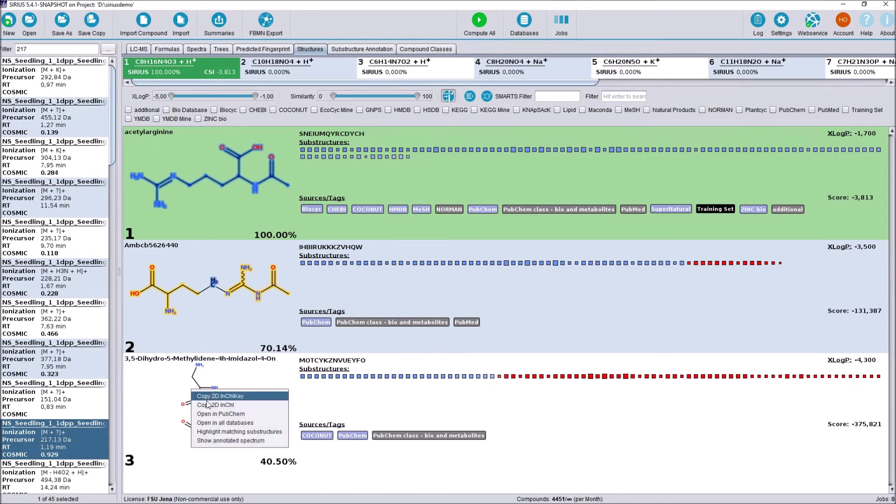
click(230, 432)
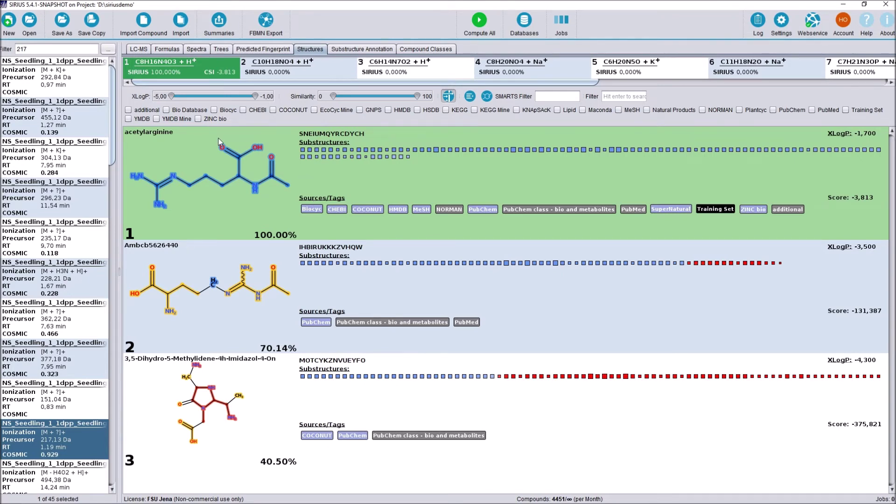
click(106, 49)
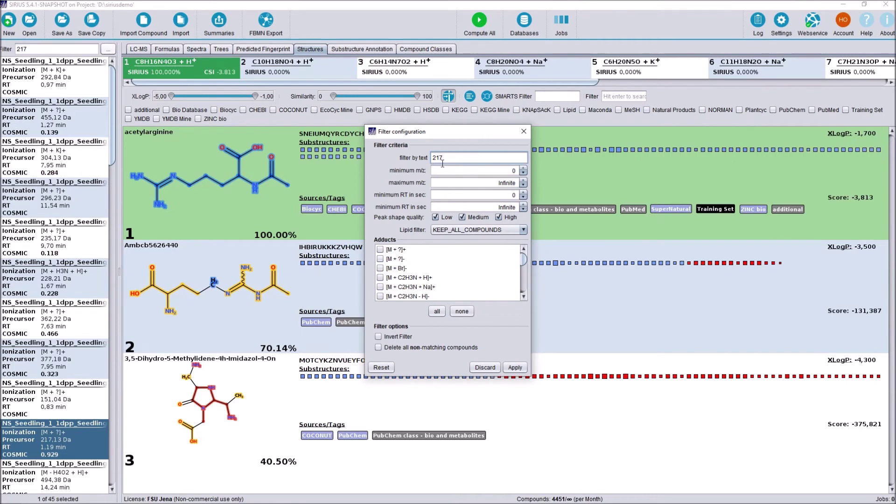
Clear the text filter and apply the ANY_LIPID_CLASS_DETECTED lipid filter to list 26 compounds
drag(440, 157, 427, 162)
key(BackSpace)
click(443, 232)
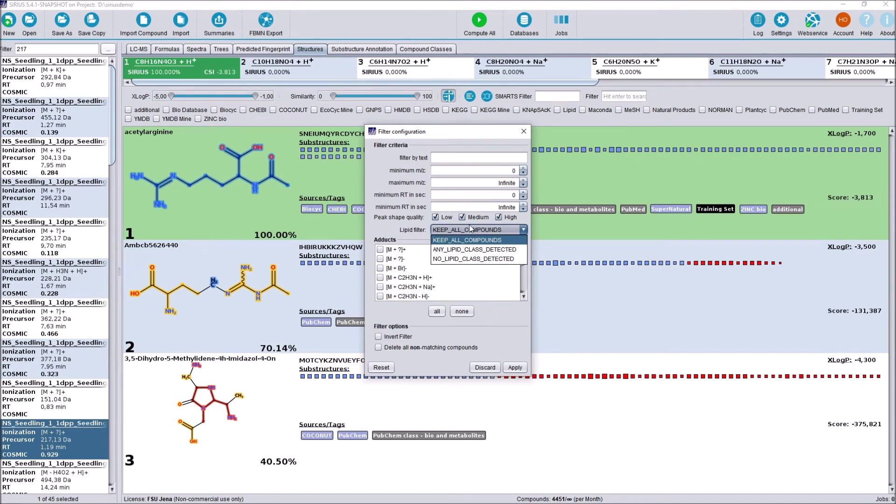
click(469, 252)
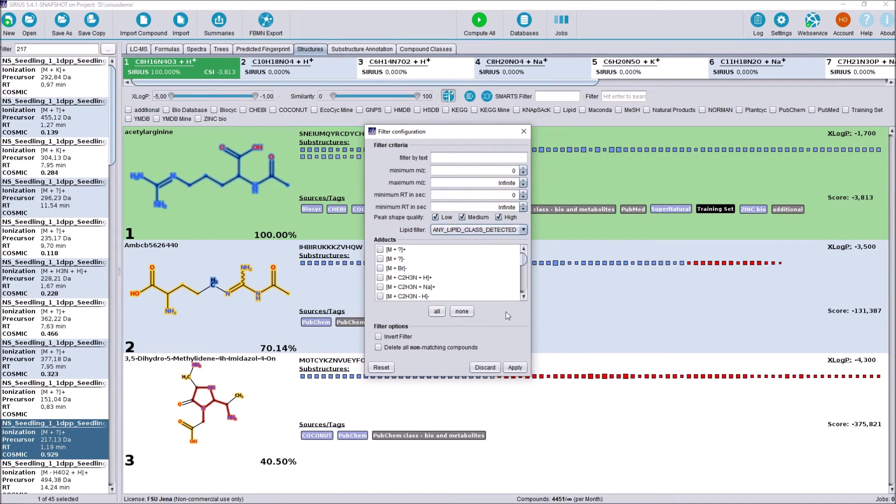
click(514, 367)
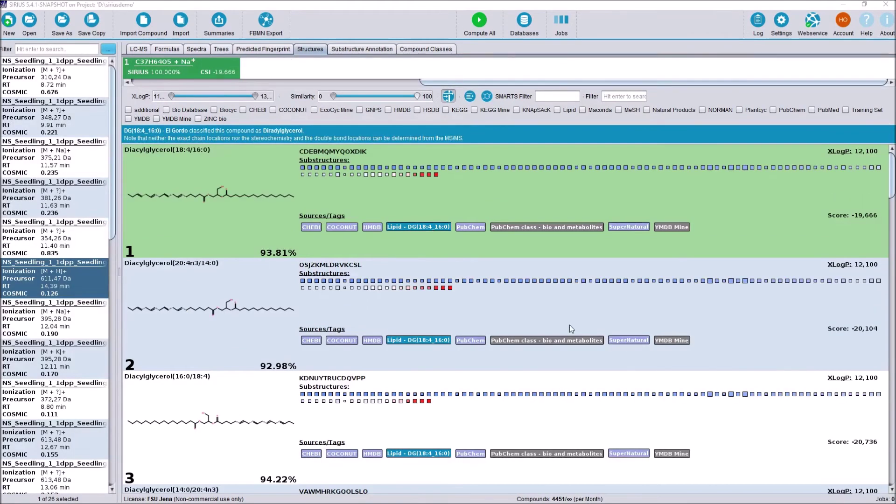
mouse_move(387, 286)
Enable Search DBs in the Compute All settings, cancel without running, then select another structure candidate
click(477, 24)
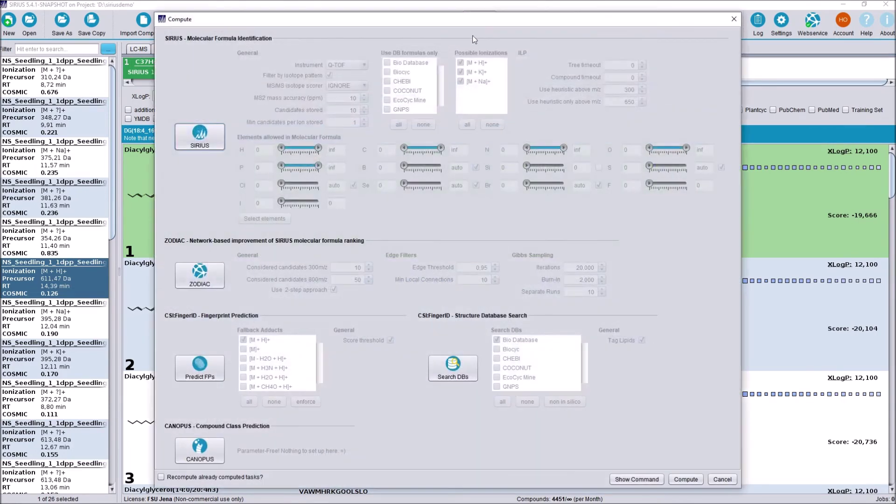
click(452, 368)
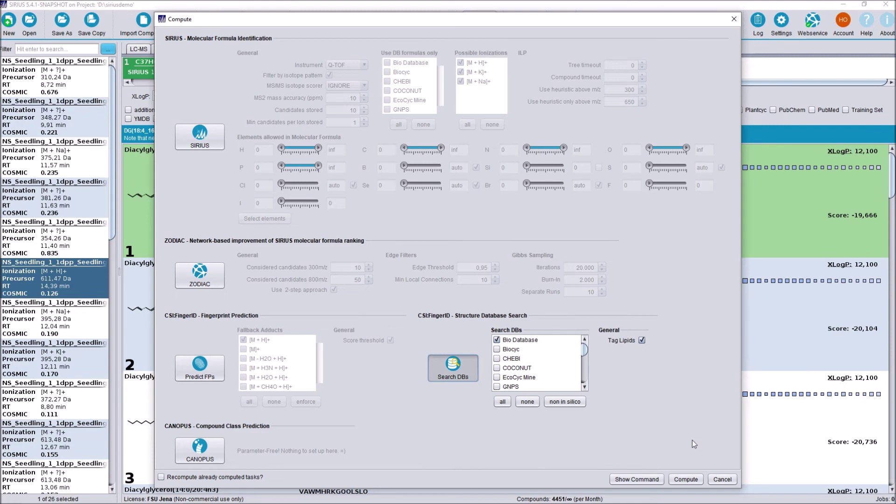
click(722, 479)
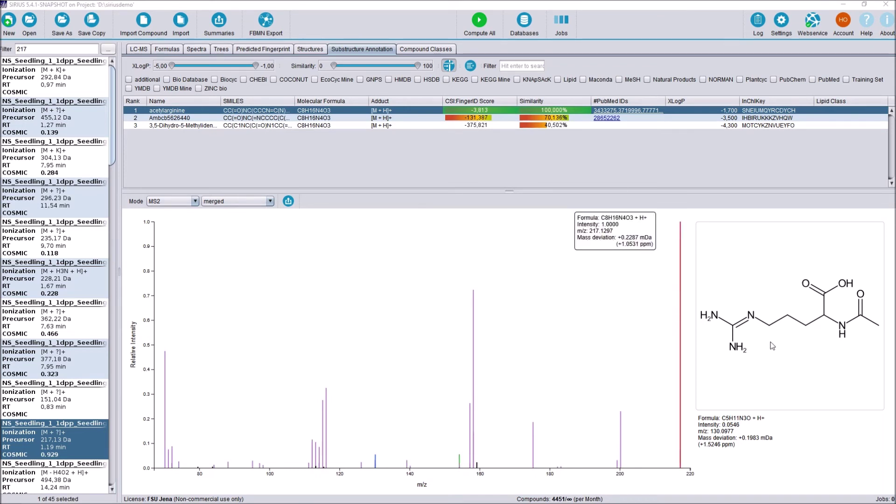
click(415, 118)
Compare structure candidates 2 and 3, then reselect the top candidate acetylarginine
click(389, 125)
click(378, 118)
click(380, 111)
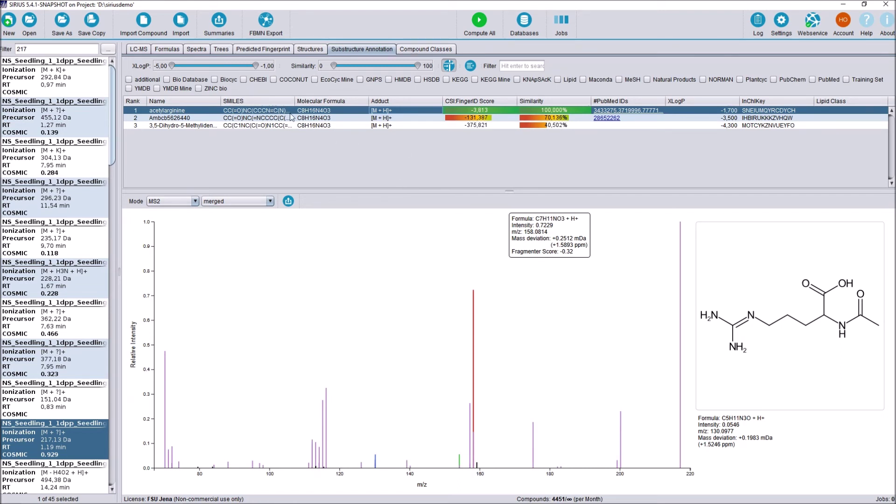
Annotate the m/z 140, 154 and 158 (C7H11NO3) peaks on acetylarginine, then return to Formulas
click(411, 226)
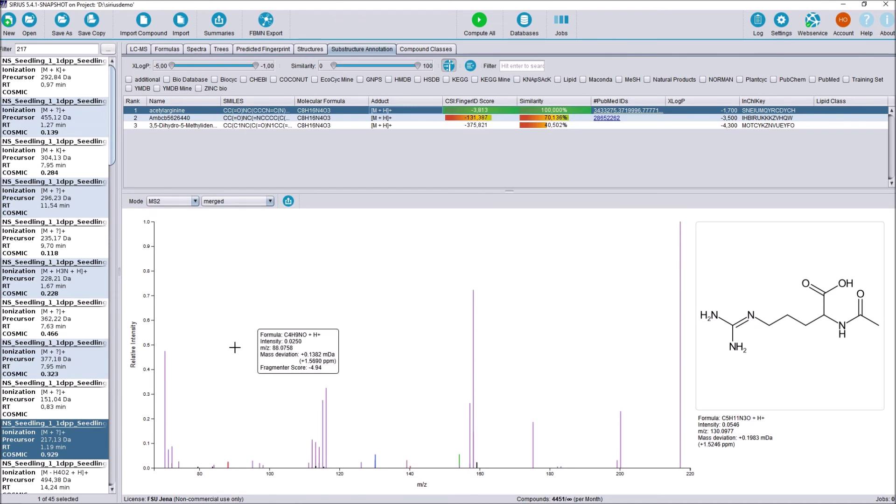
mouse_move(297, 357)
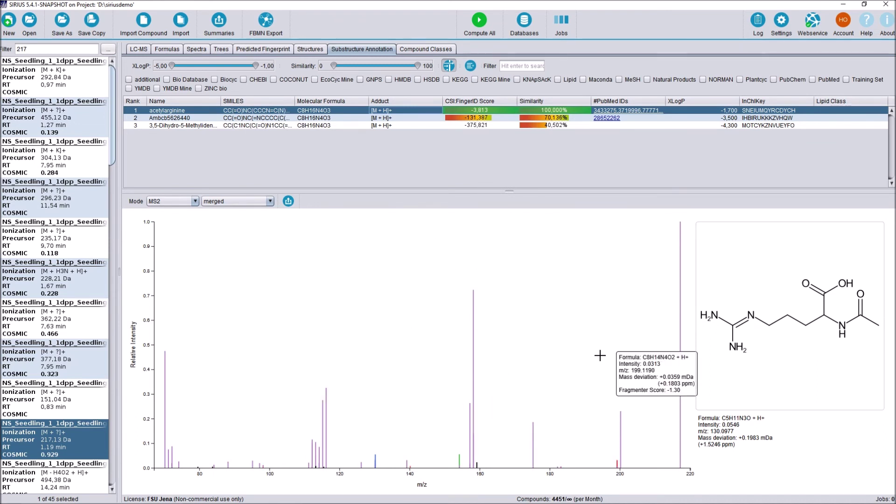
mouse_move(521, 416)
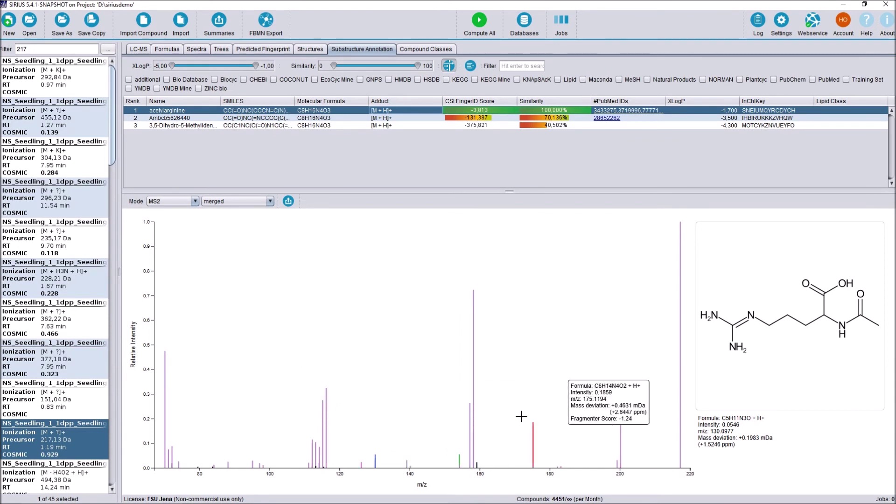
mouse_move(480, 466)
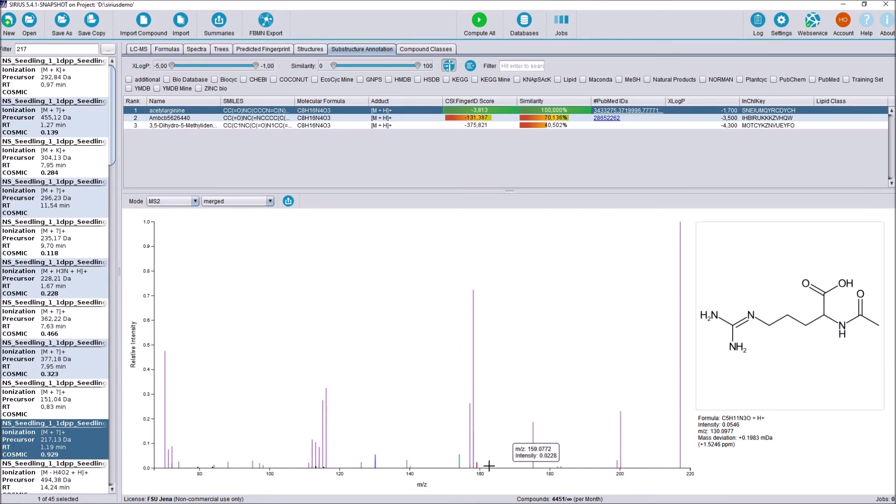
click(459, 461)
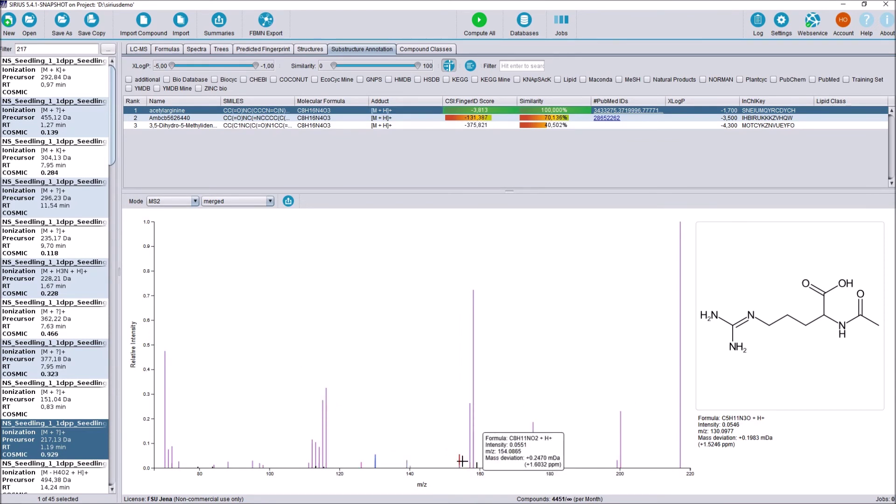
click(473, 392)
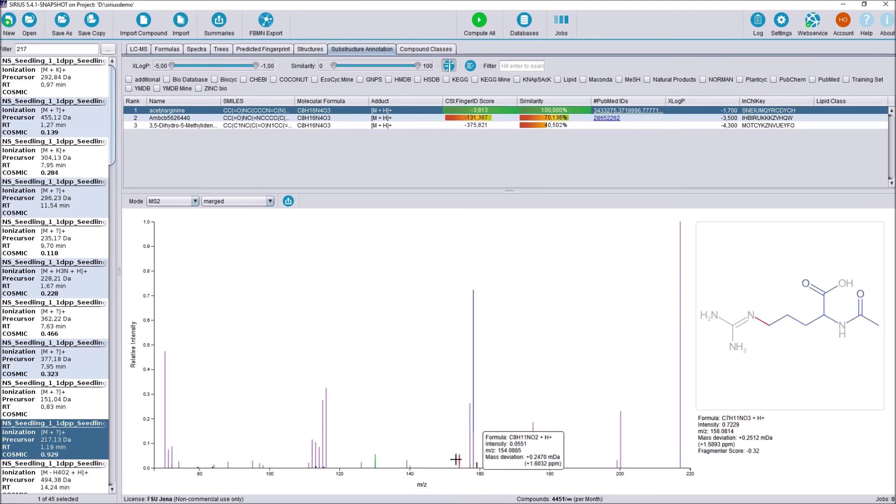
mouse_move(481, 466)
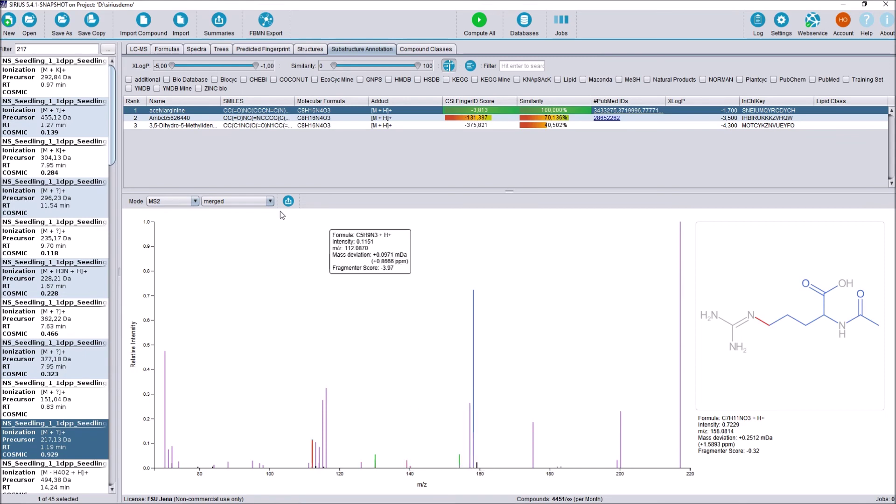
click(167, 49)
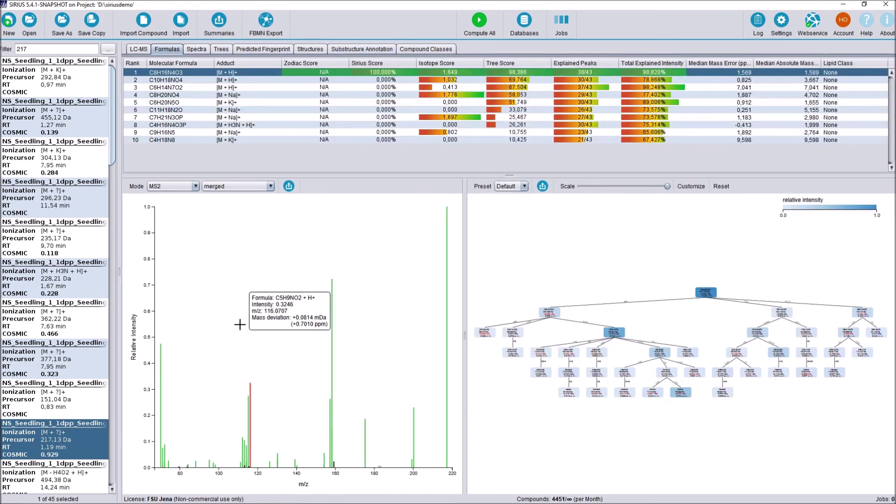
mouse_move(180, 464)
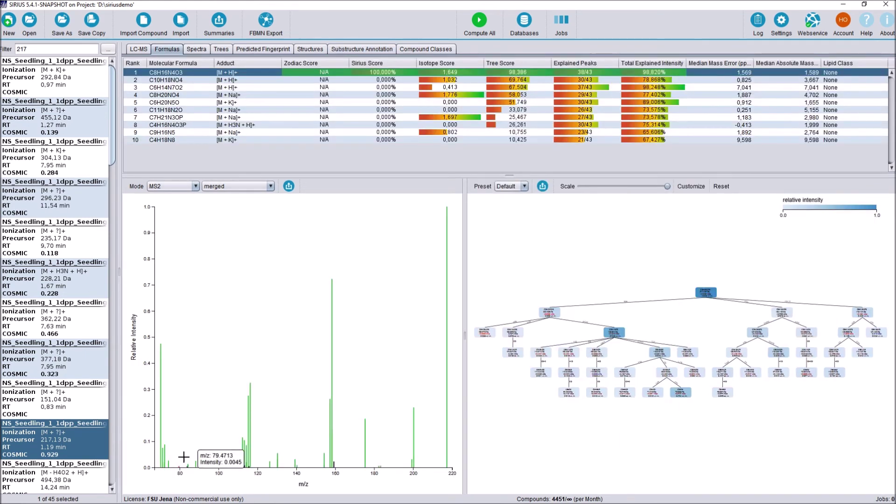
mouse_move(327, 263)
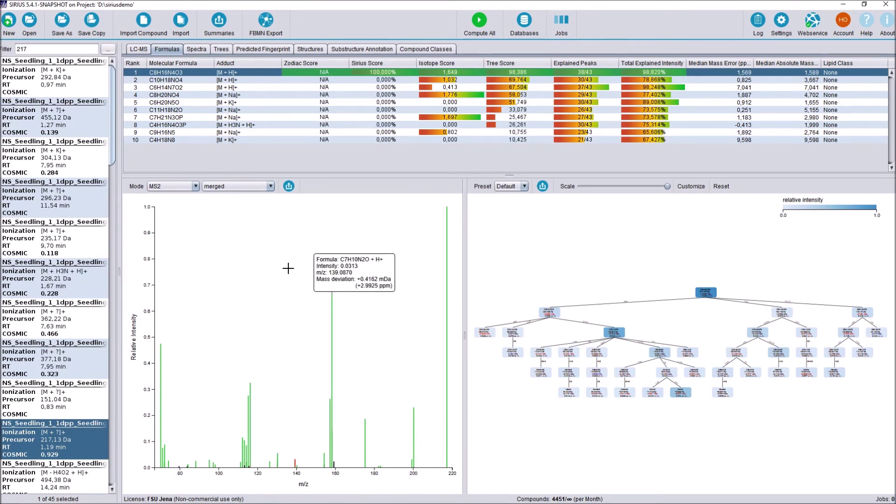
mouse_move(331, 325)
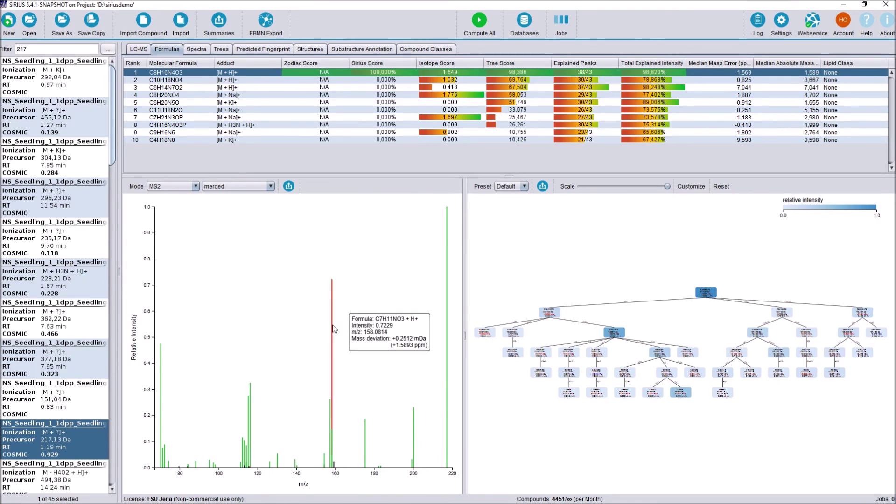
mouse_move(356, 276)
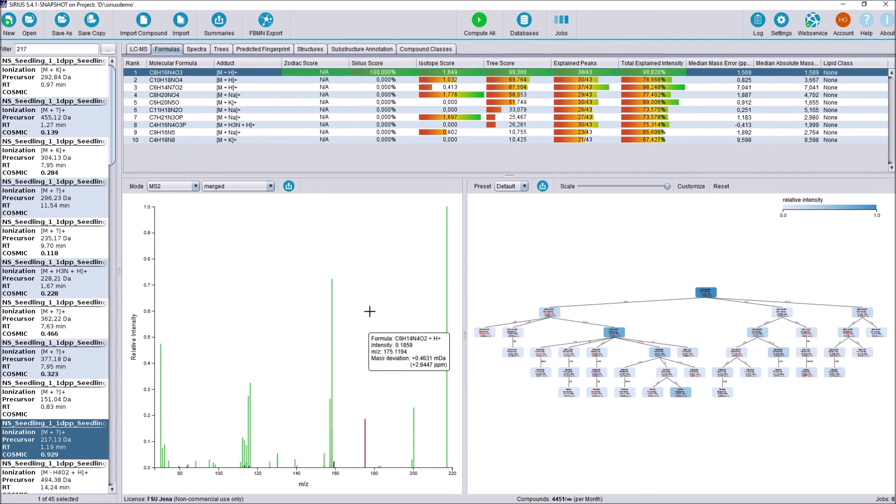
click(362, 49)
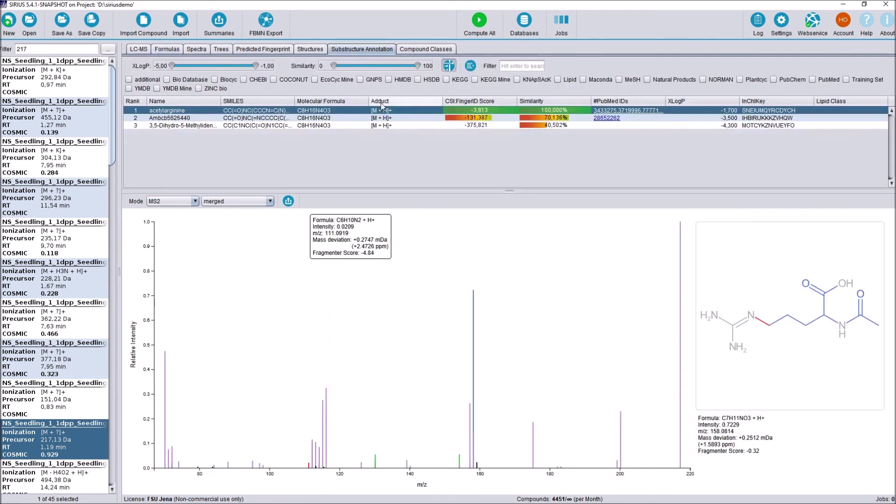
Annotate the m/z 116, 70, 130 and 126 (C7H11NO) peaks, then show compound classes
click(327, 408)
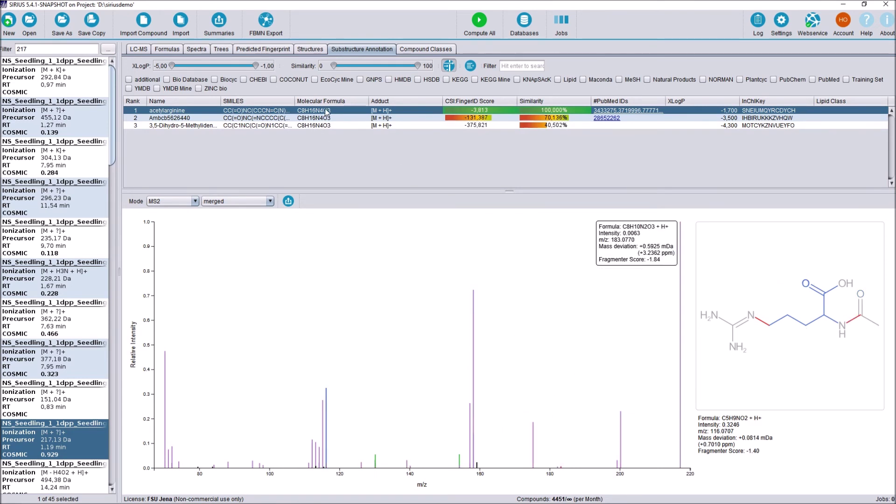
click(165, 394)
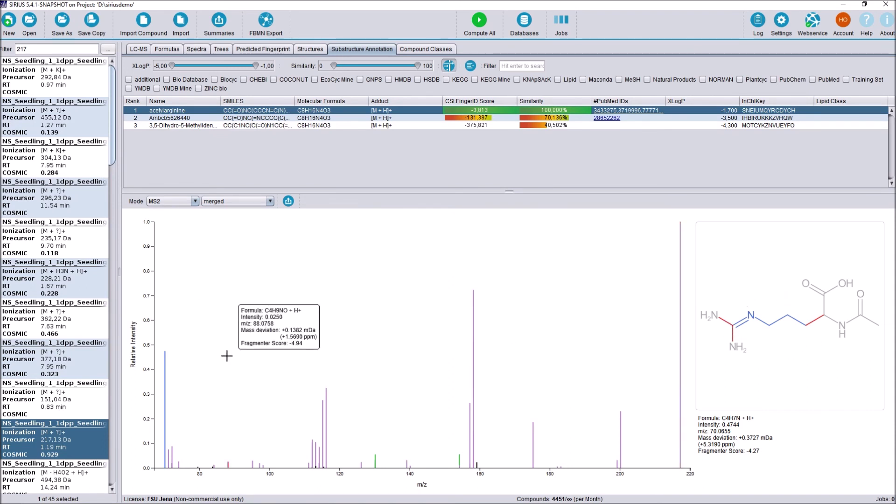
mouse_move(167, 409)
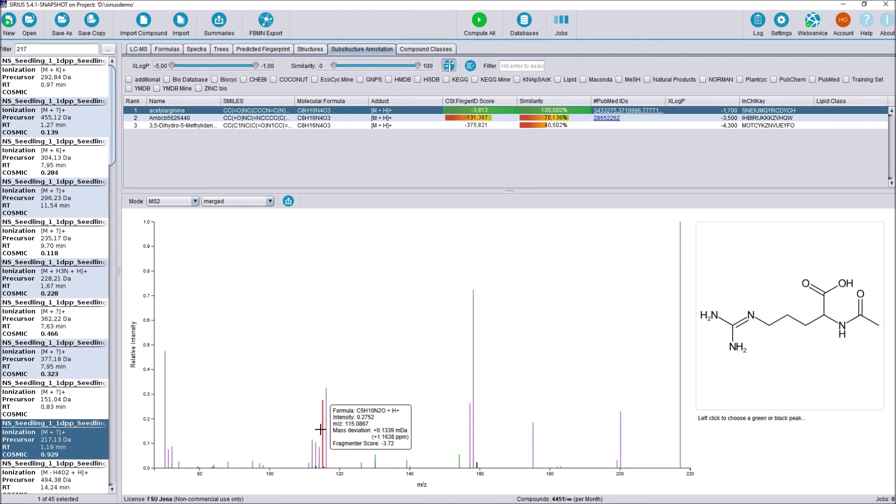
click(375, 460)
key(Left)
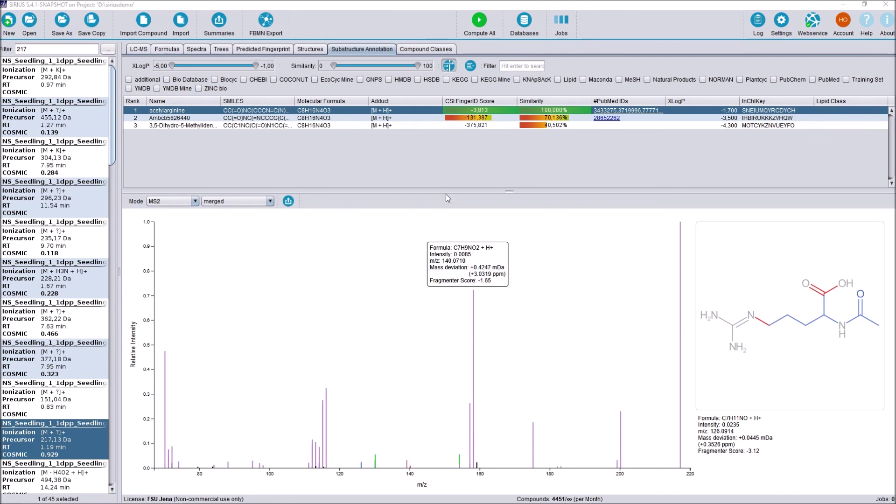
click(419, 52)
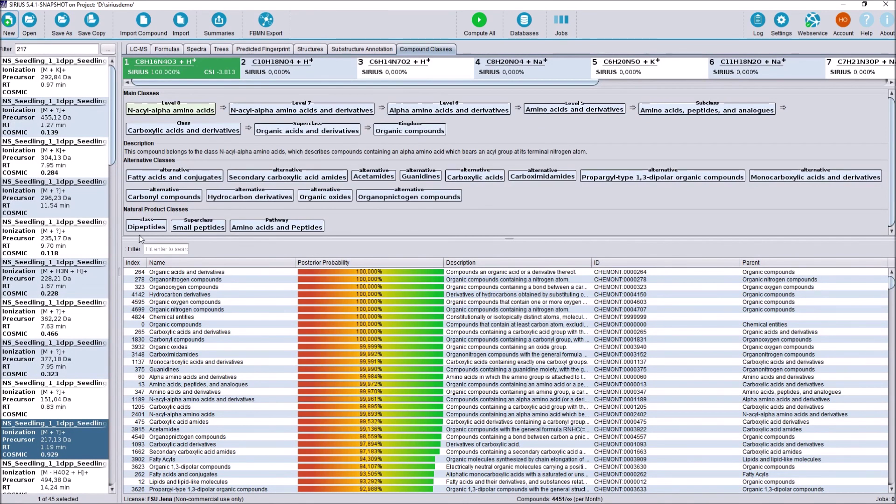
Inspect the Natural Product classes for C8H16N4O3: Amino acids and Peptides pathway, Small peptides superclass
mouse_move(255, 230)
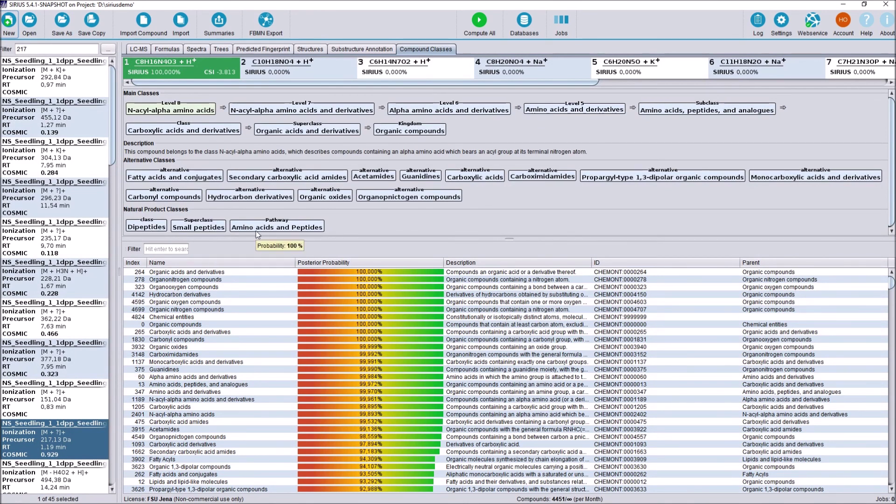